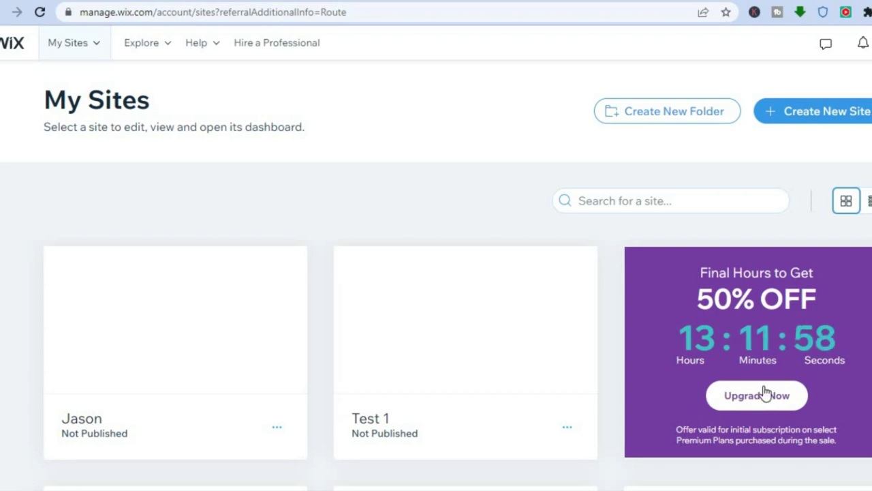
- Start a new site, search 'funeral' and choose Funeral Home as the website type
{"action": "scroll", "coordinate": [437, 307], "scroll_direction": "down", "scroll_amount": 4}
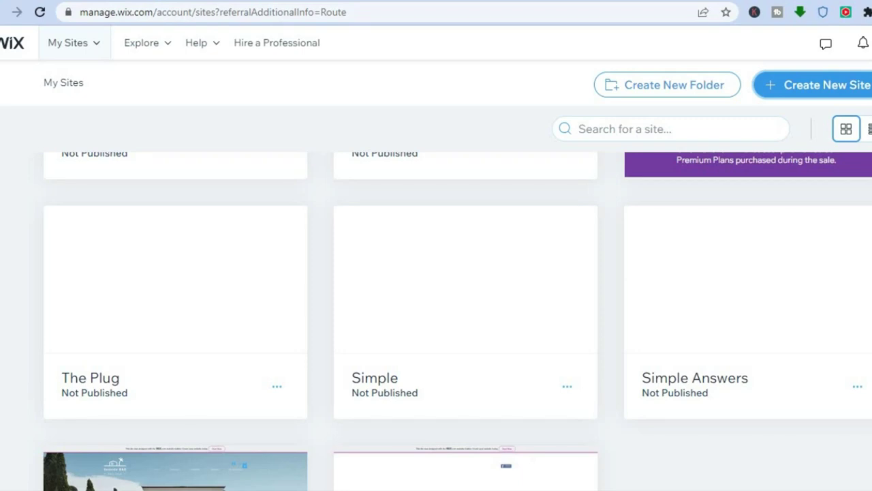
{"action": "scroll", "coordinate": [437, 307], "scroll_direction": "up", "scroll_amount": 4}
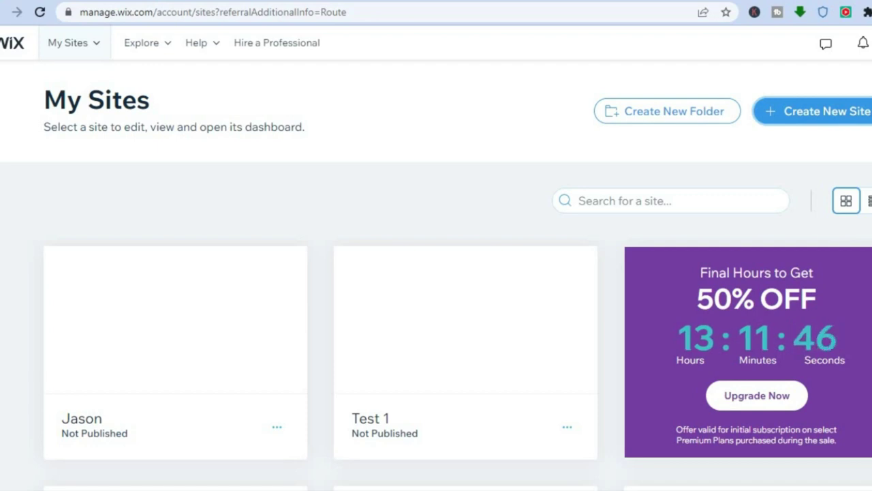
{"action": "scroll", "coordinate": [458, 363], "scroll_direction": "down", "scroll_amount": 1}
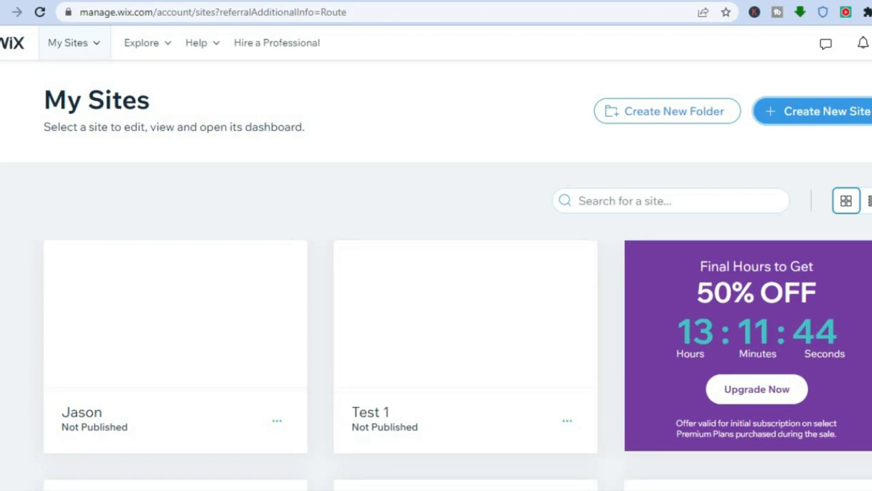
{"action": "left_click", "coordinate": [827, 115]}
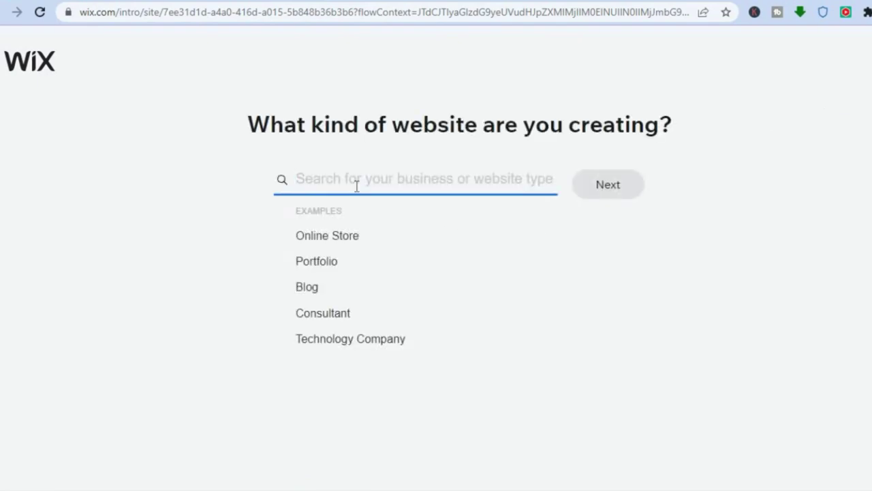
{"action": "type", "text": "funer"}
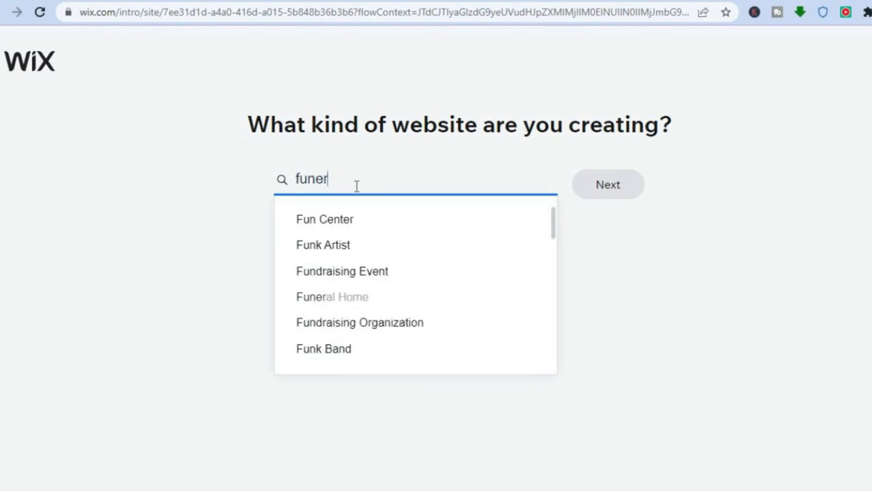
{"action": "type", "text": "al"}
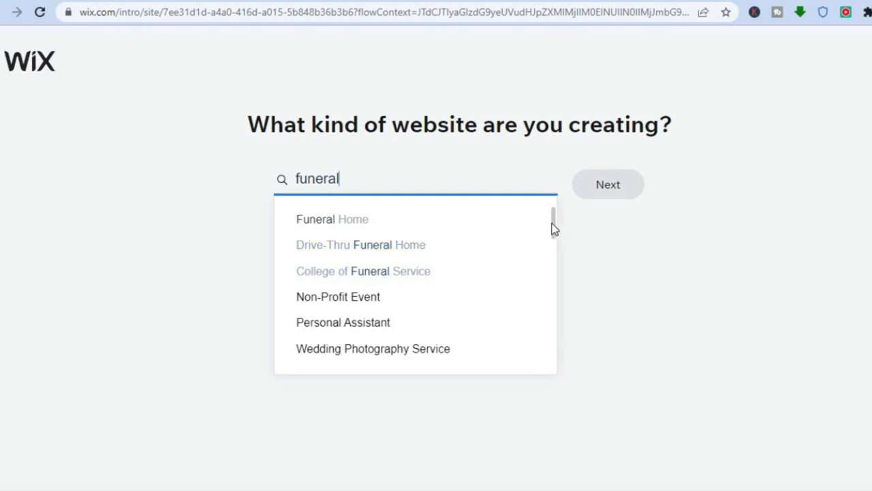
{"action": "scroll", "coordinate": [553, 237], "scroll_direction": "down", "scroll_amount": 3}
{"action": "scroll", "coordinate": [554, 218], "scroll_direction": "up", "scroll_amount": 3}
{"action": "left_click", "coordinate": [447, 221]}
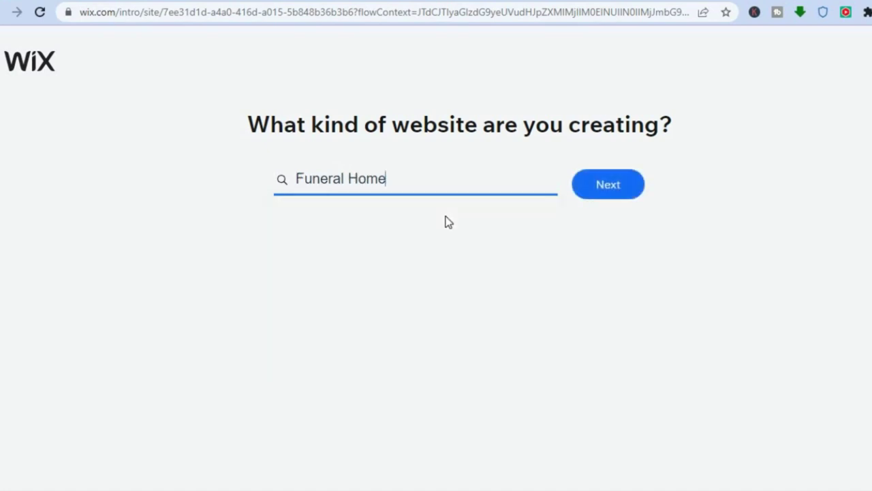
{"action": "left_click", "coordinate": [599, 198]}
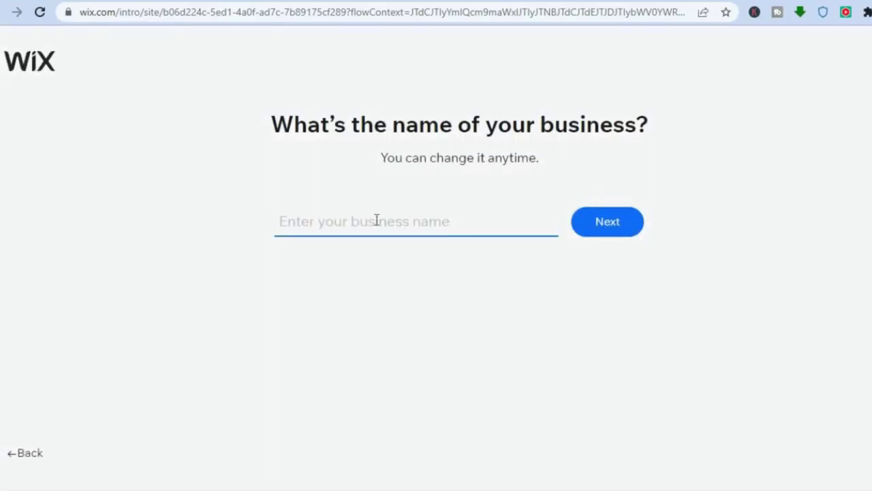
- Enter 'simply' as the business name and continue
{"action": "type", "text": "sim"}
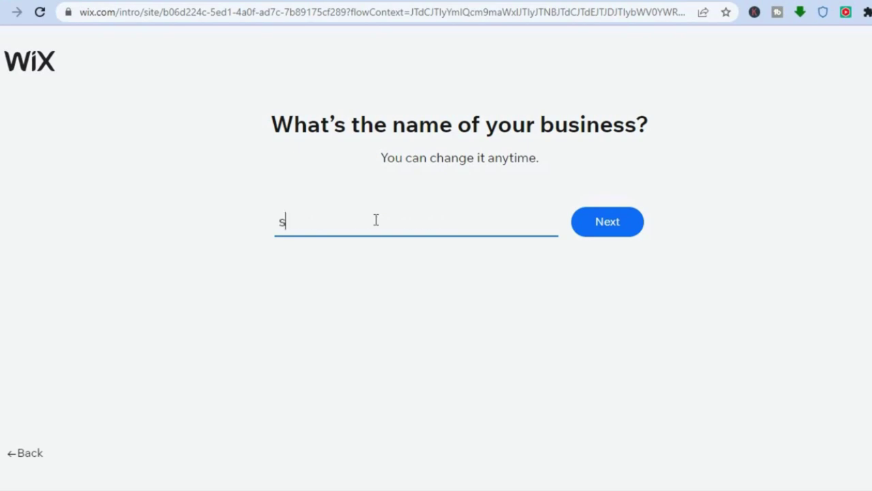
{"action": "type", "text": "ply"}
{"action": "left_click", "coordinate": [608, 228]}
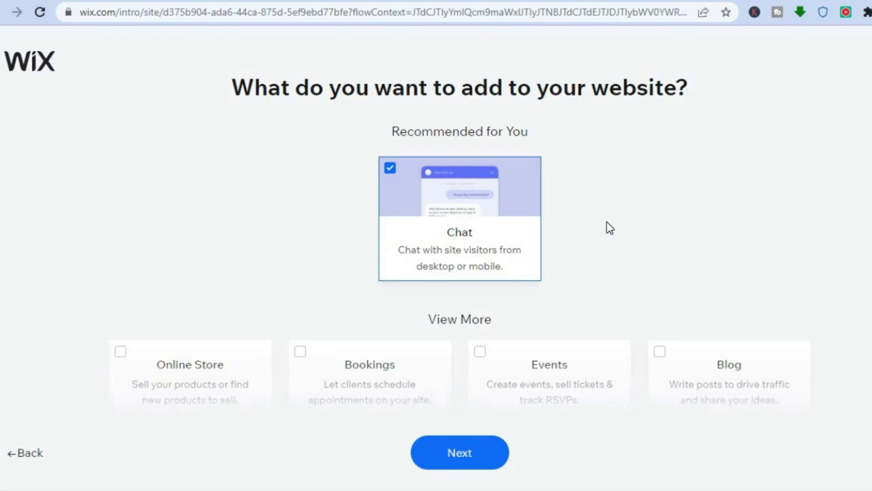
- Tick Pricing Plans alongside the pre-checked Chat and continue
{"action": "scroll", "coordinate": [609, 227], "scroll_direction": "down", "scroll_amount": 3}
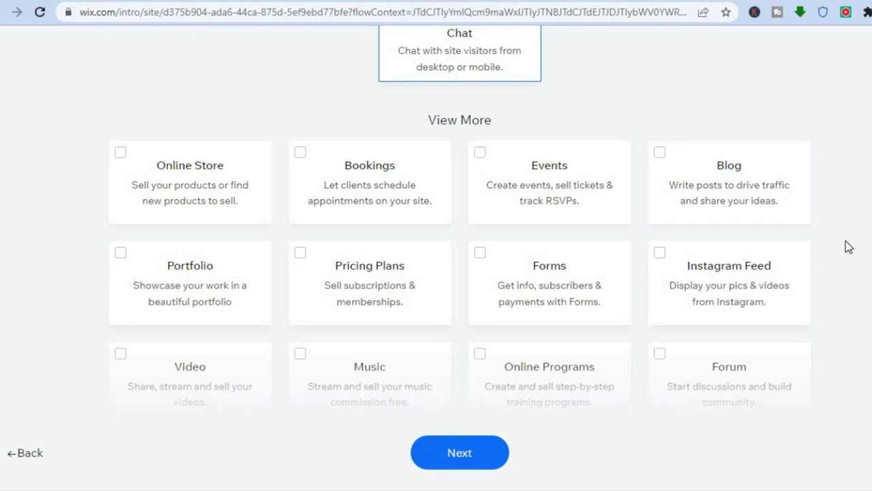
{"action": "scroll", "coordinate": [848, 247], "scroll_direction": "down", "scroll_amount": 1}
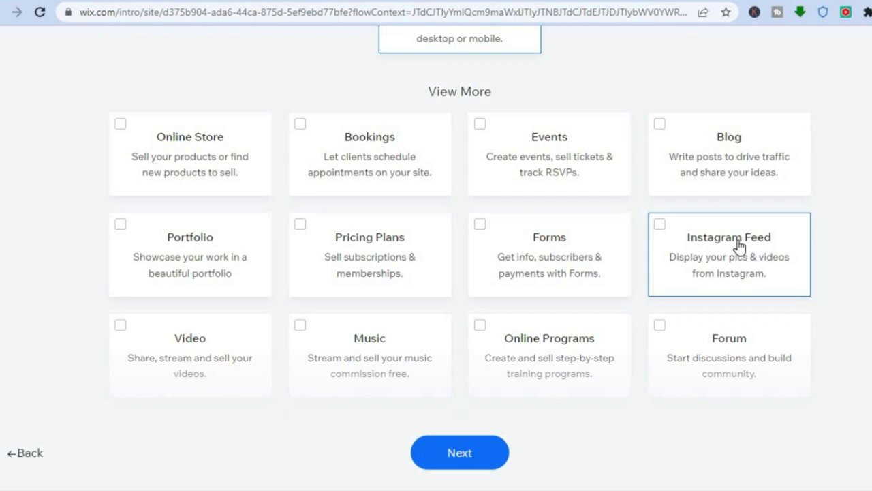
{"action": "left_click", "coordinate": [303, 230]}
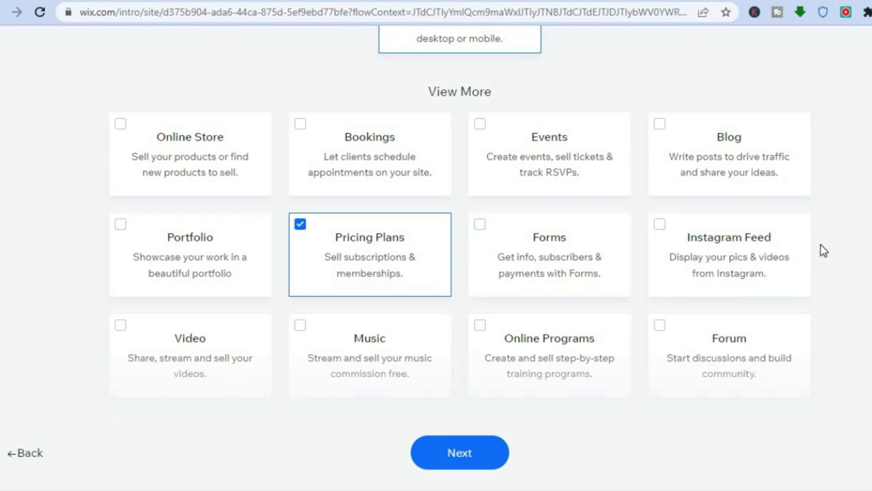
{"action": "scroll", "coordinate": [821, 244], "scroll_direction": "down", "scroll_amount": 1}
{"action": "scroll", "coordinate": [821, 244], "scroll_direction": "down", "scroll_amount": 1}
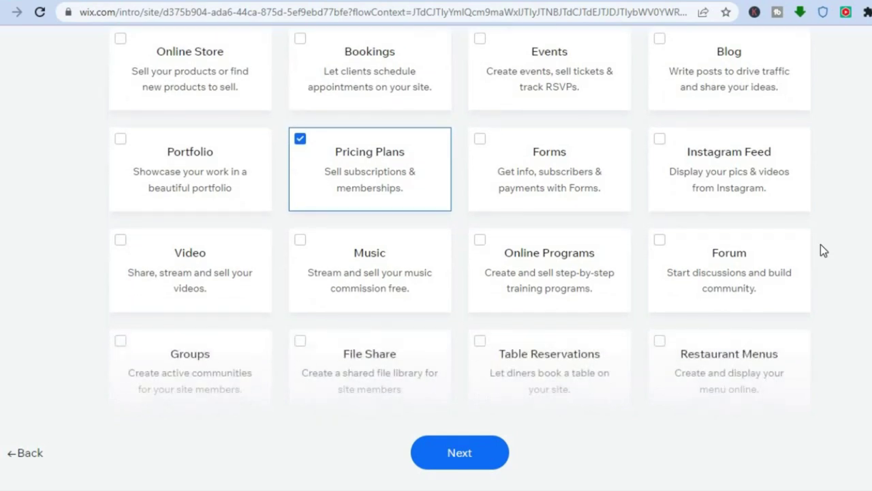
{"action": "left_click", "coordinate": [457, 452]}
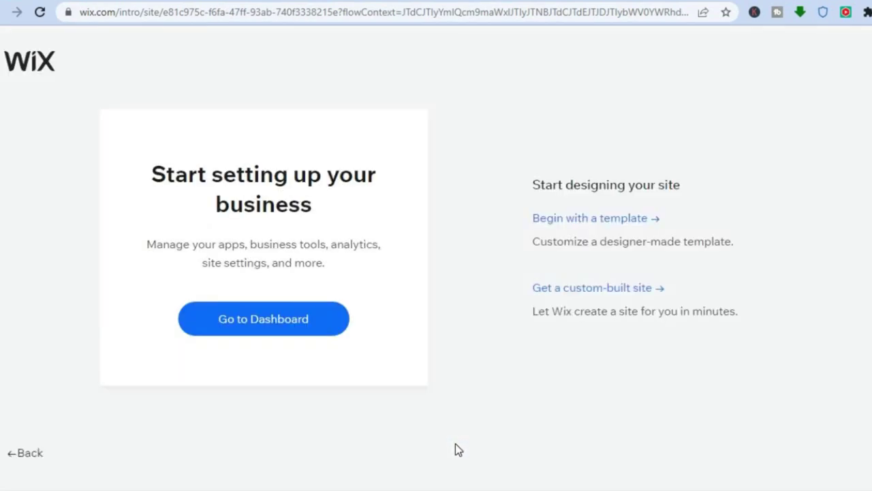
- Browse the templates and open Home Remodeling Company in the editor
{"action": "left_click", "coordinate": [559, 225]}
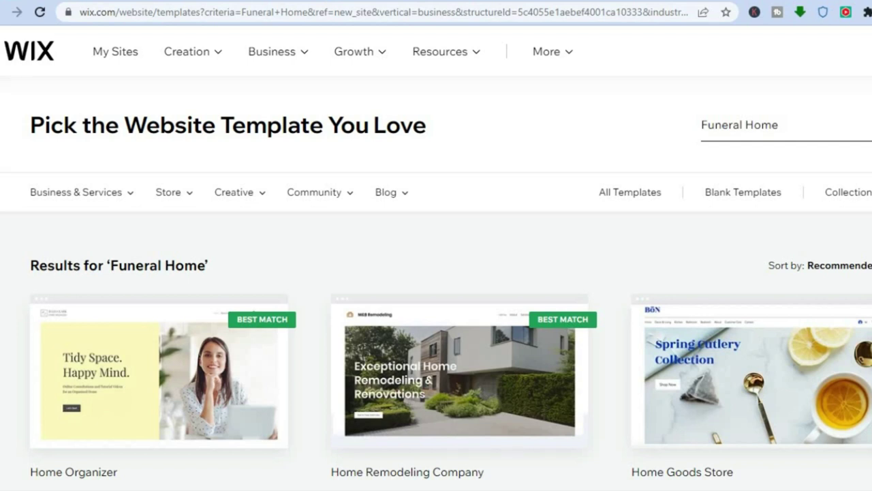
{"action": "scroll", "coordinate": [436, 273], "scroll_direction": "down", "scroll_amount": 7}
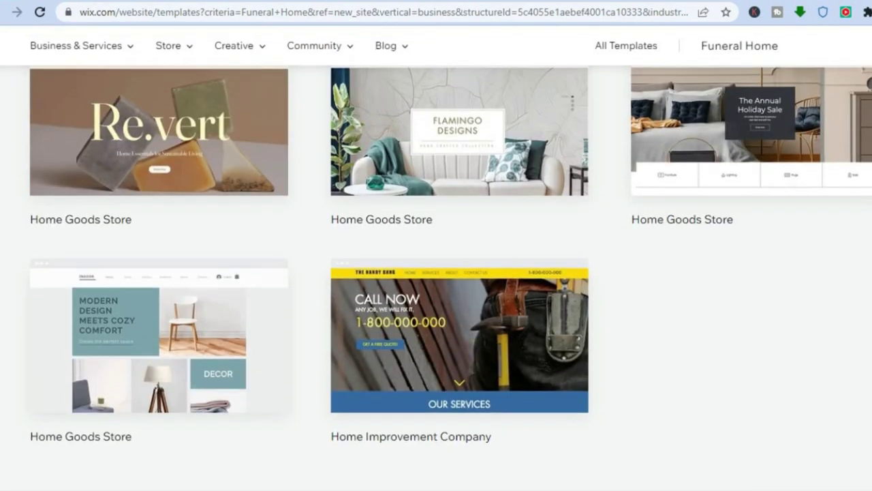
{"action": "scroll", "coordinate": [436, 272], "scroll_direction": "down", "scroll_amount": 2}
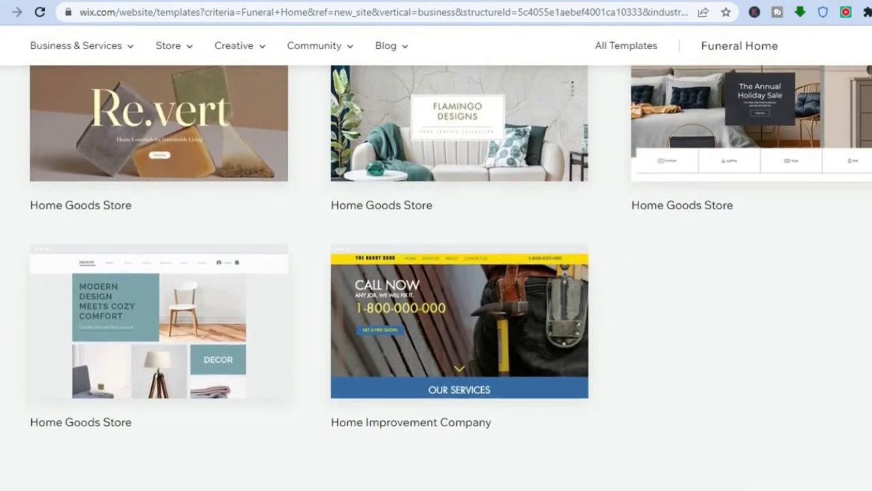
{"action": "scroll", "coordinate": [436, 272], "scroll_direction": "up", "scroll_amount": 8}
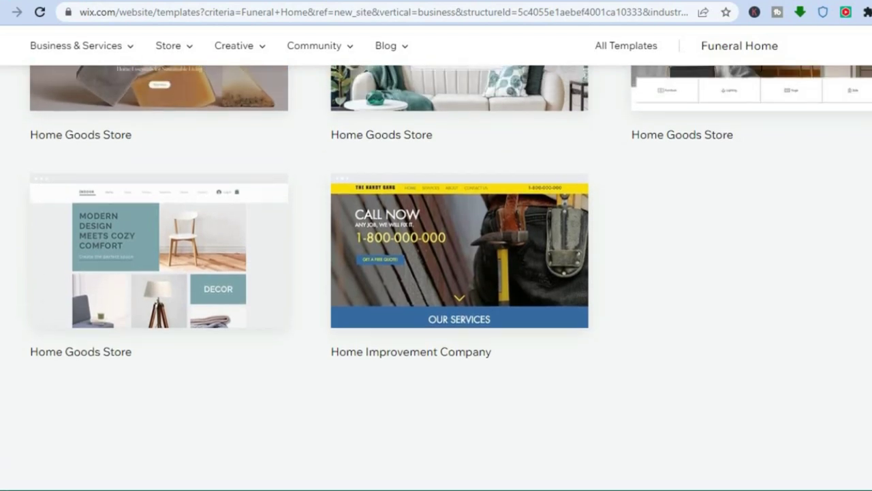
{"action": "scroll", "coordinate": [436, 272], "scroll_direction": "up", "scroll_amount": 1}
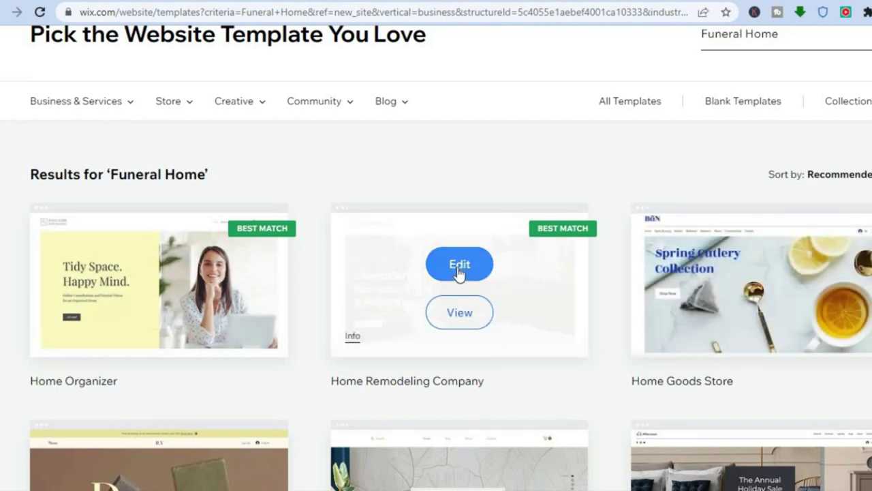
{"action": "left_click", "coordinate": [458, 270]}
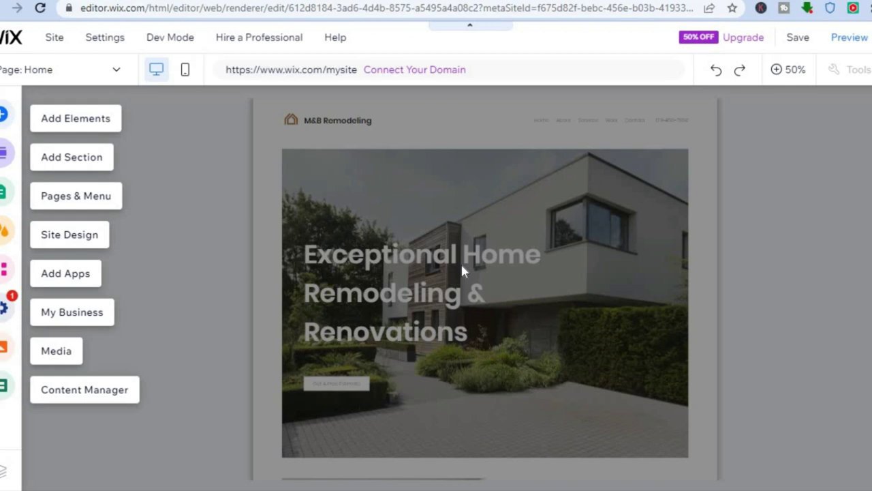
- Set the editor zoom to 100%, dismiss the intro overlay, and select the header
{"action": "left_click", "coordinate": [785, 70]}
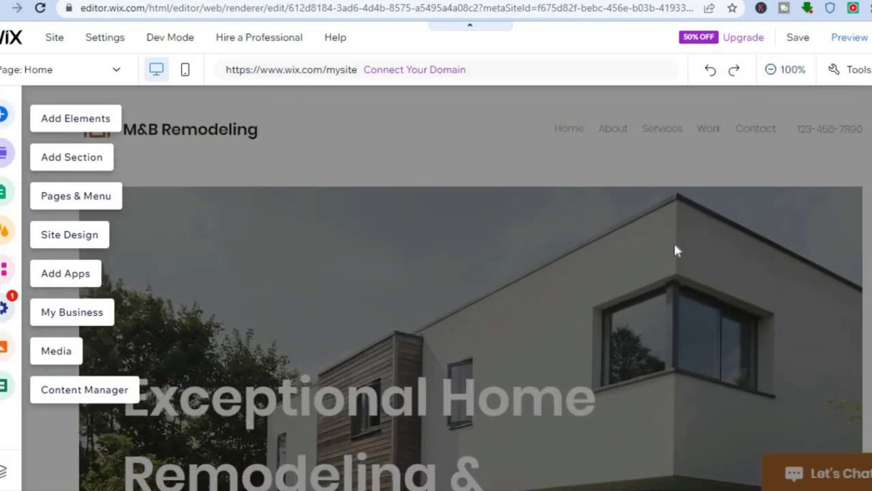
{"action": "left_click", "coordinate": [674, 244]}
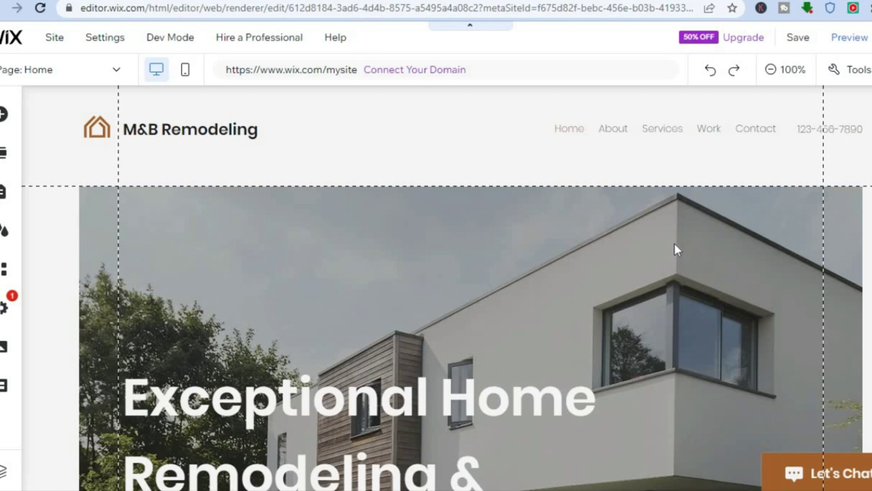
{"action": "left_click", "coordinate": [557, 165]}
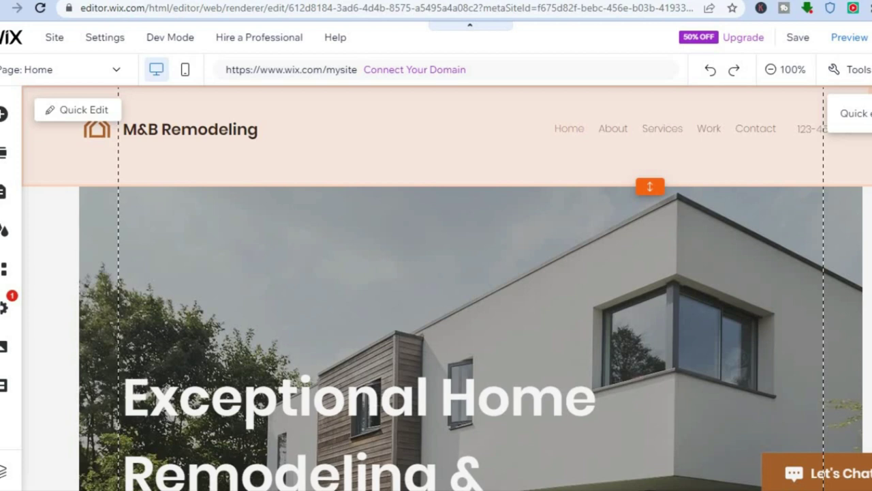
{"action": "left_click", "coordinate": [849, 113]}
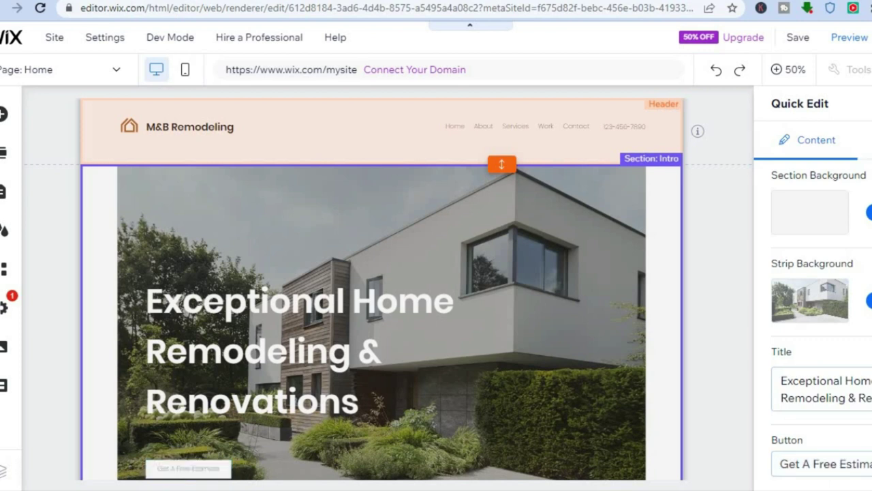
{"action": "left_click", "coordinate": [641, 238]}
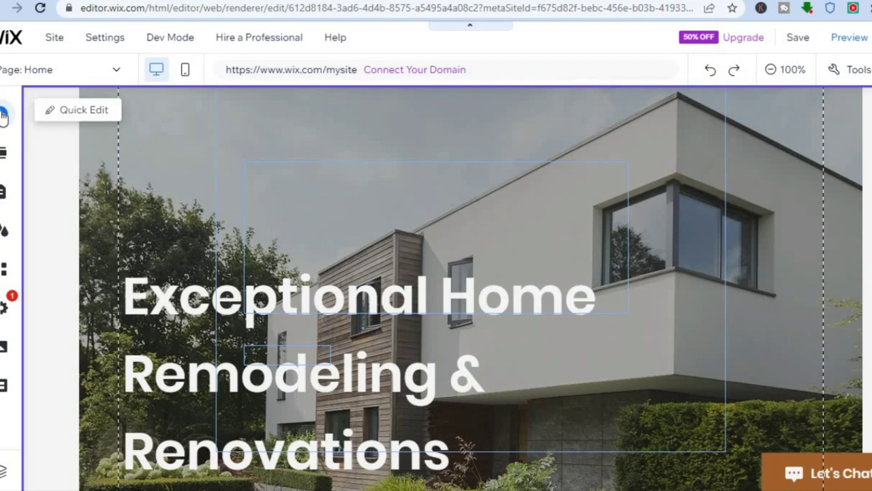
- Browse Add Elements categories: PayPal buttons, Image, Text, then Video & Music
{"action": "left_click", "coordinate": [3, 114]}
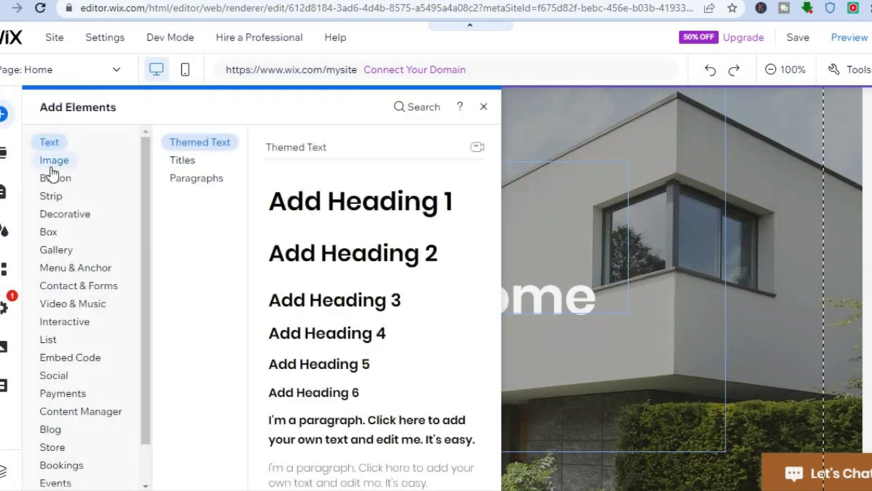
{"action": "mouse_move", "coordinate": [54, 179]}
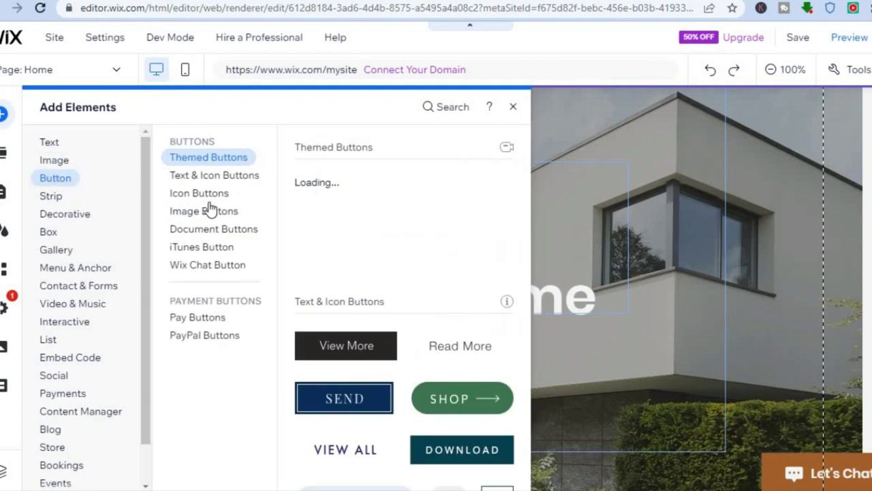
{"action": "left_click", "coordinate": [210, 335]}
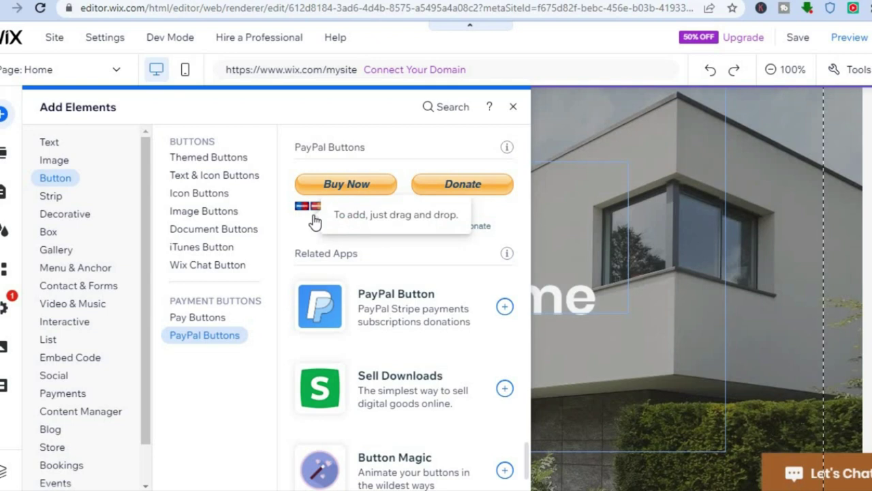
{"action": "left_click", "coordinate": [79, 162]}
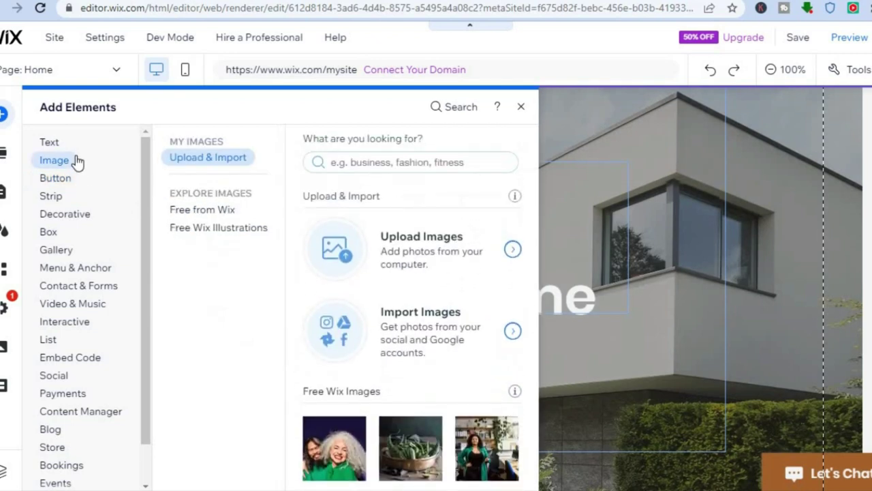
{"action": "left_click", "coordinate": [48, 145]}
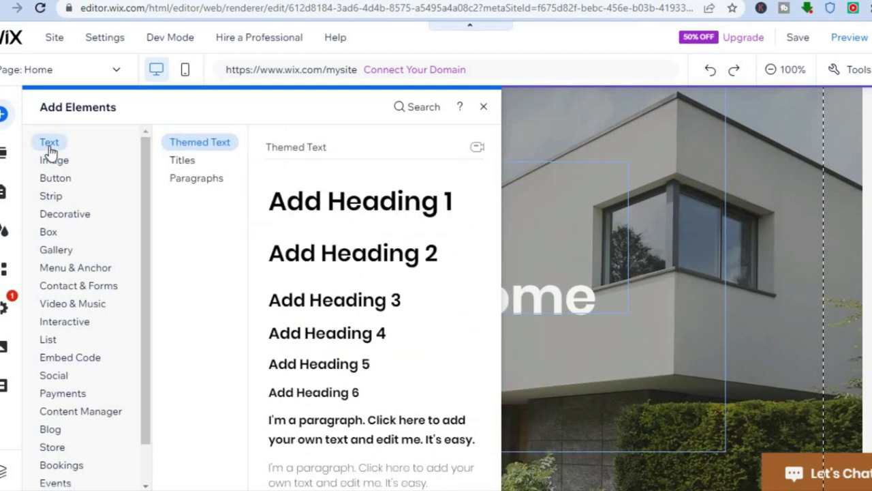
{"action": "left_click", "coordinate": [102, 305]}
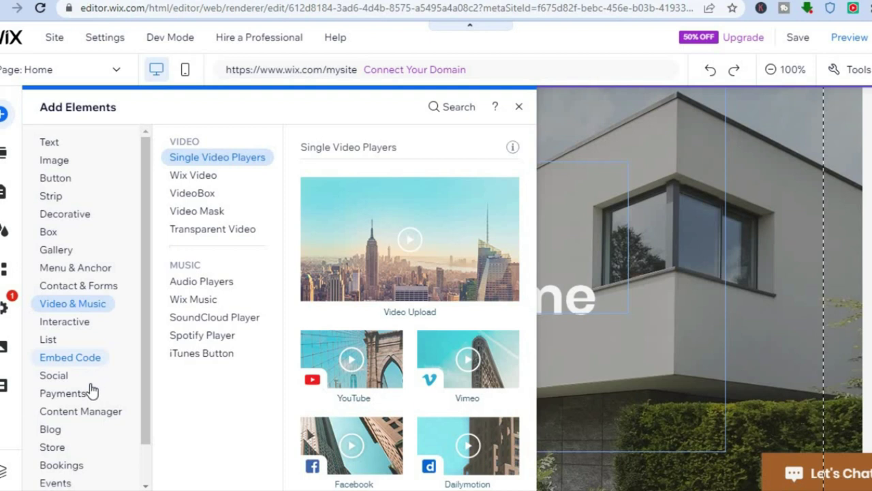
{"action": "left_click", "coordinate": [142, 470]}
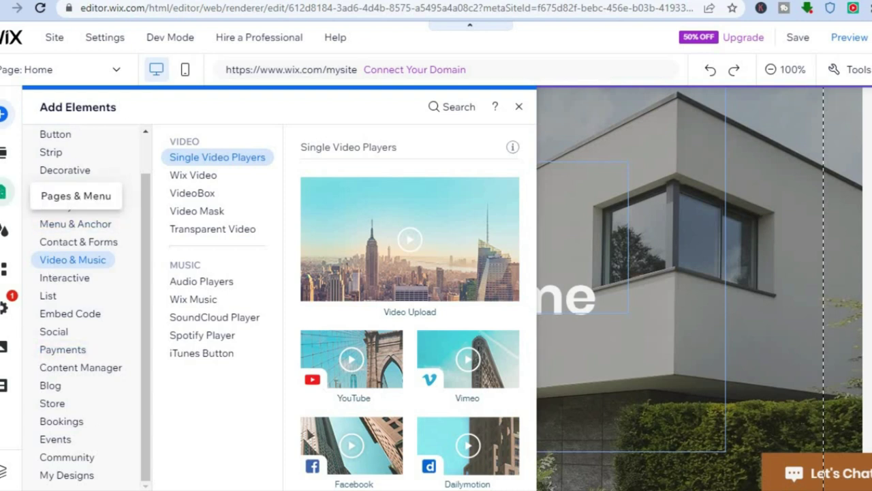
- Show the site's pages: Home, About, Services, Work, Contact, plus hidden ones
{"action": "left_click", "coordinate": [8, 194]}
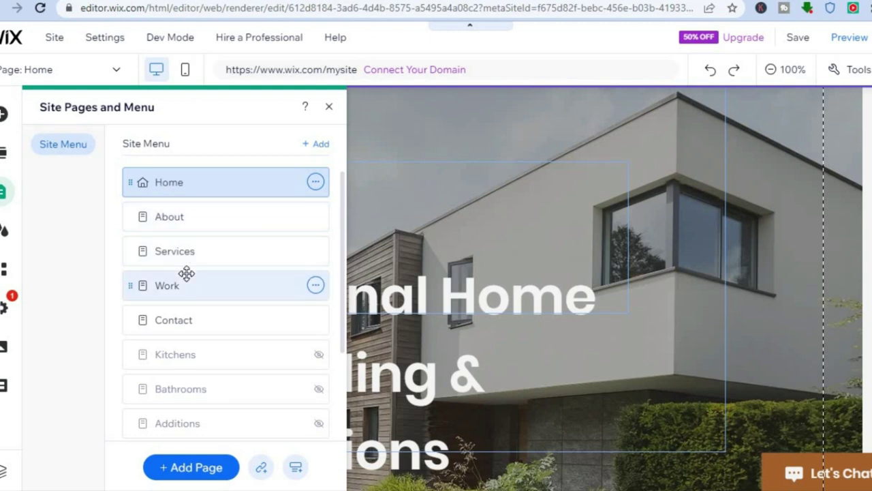
{"action": "left_click", "coordinate": [186, 476]}
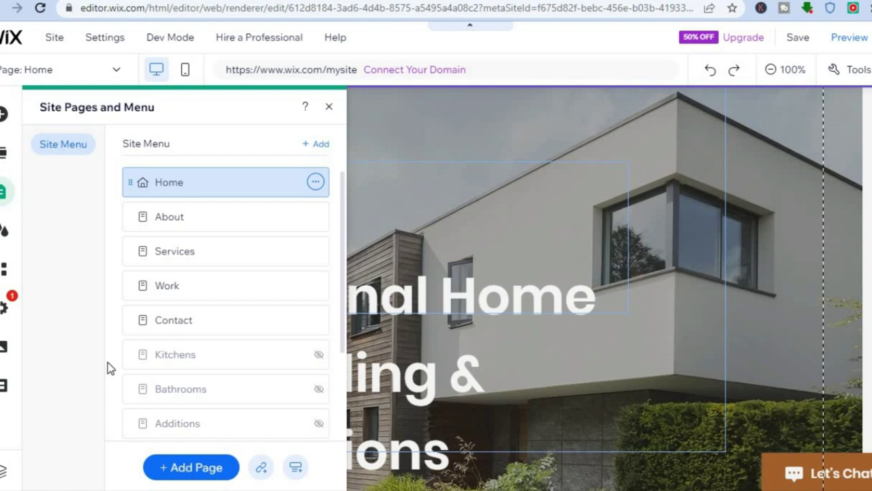
- Apply the Retro vibrant theme via Site Design, review the page, and select the header
{"action": "left_click", "coordinate": [4, 234]}
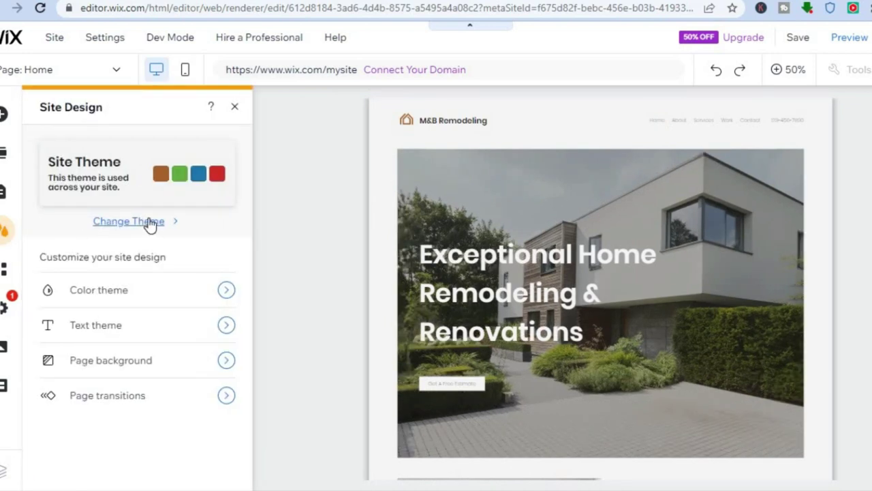
{"action": "left_click", "coordinate": [149, 222]}
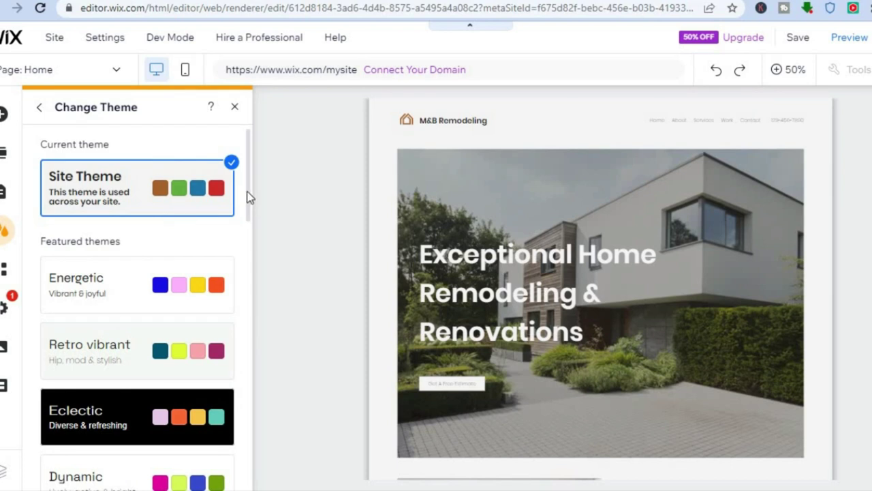
{"action": "scroll", "coordinate": [244, 225], "scroll_direction": "down", "scroll_amount": 3}
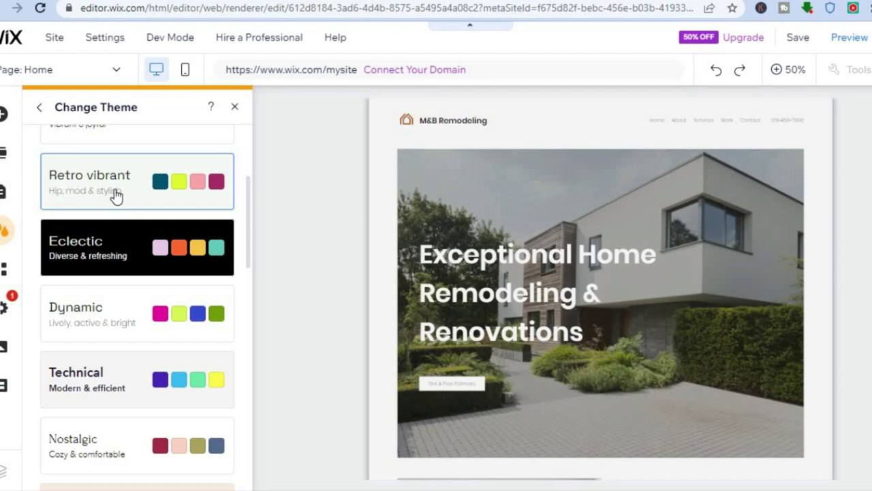
{"action": "left_click", "coordinate": [116, 195]}
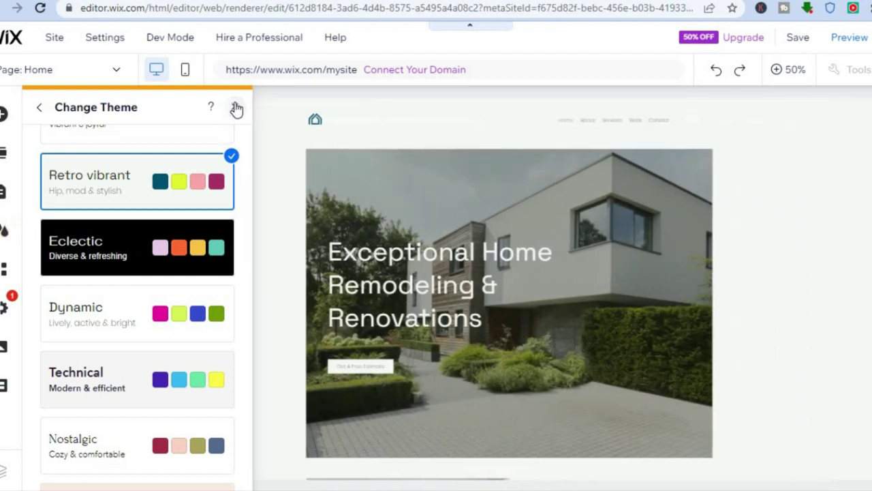
{"action": "left_click", "coordinate": [236, 107]}
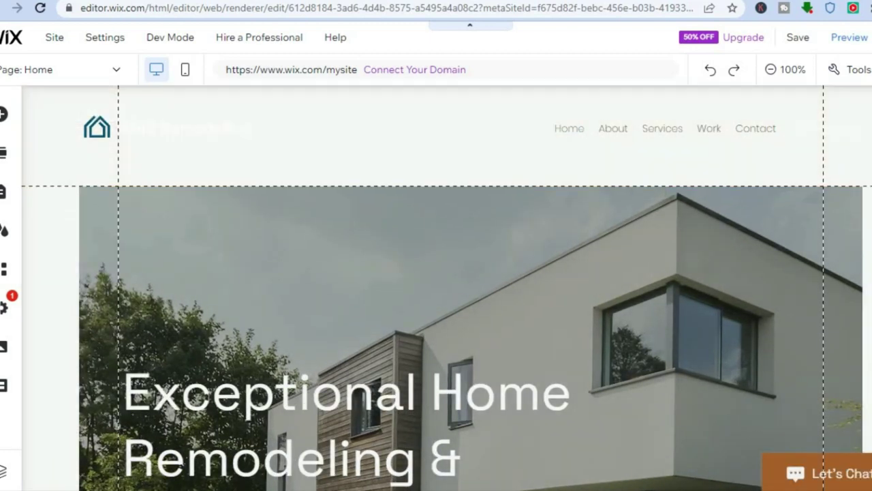
{"action": "scroll", "coordinate": [470, 286], "scroll_direction": "down", "scroll_amount": 10}
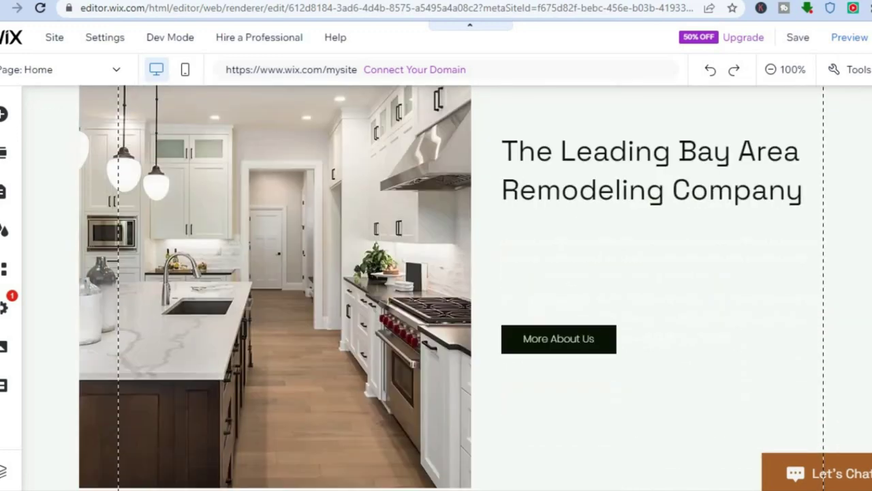
{"action": "scroll", "coordinate": [470, 286], "scroll_direction": "up", "scroll_amount": 10}
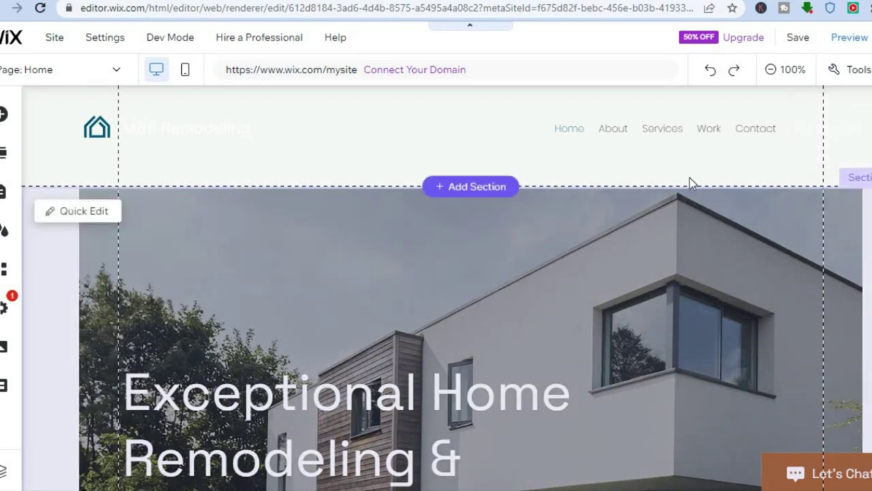
{"action": "left_click", "coordinate": [665, 129]}
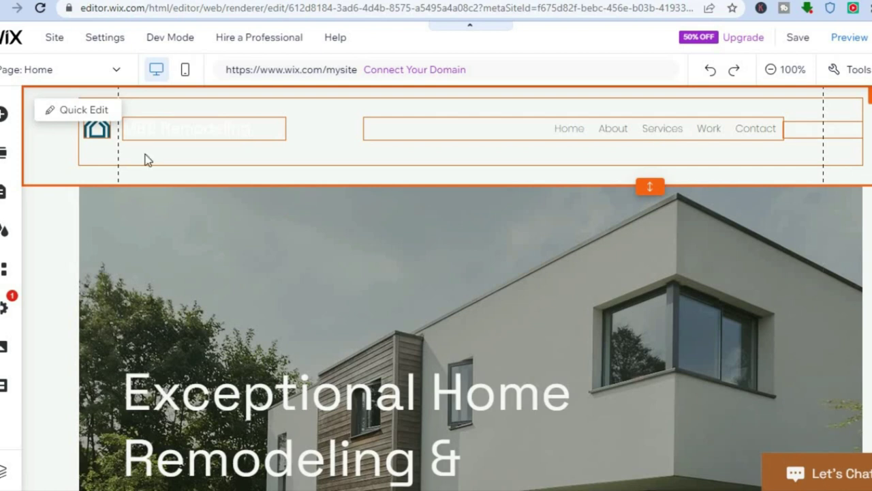
- Open the Services page from the Site Menu list and close the panel
{"action": "left_click", "coordinate": [5, 194]}
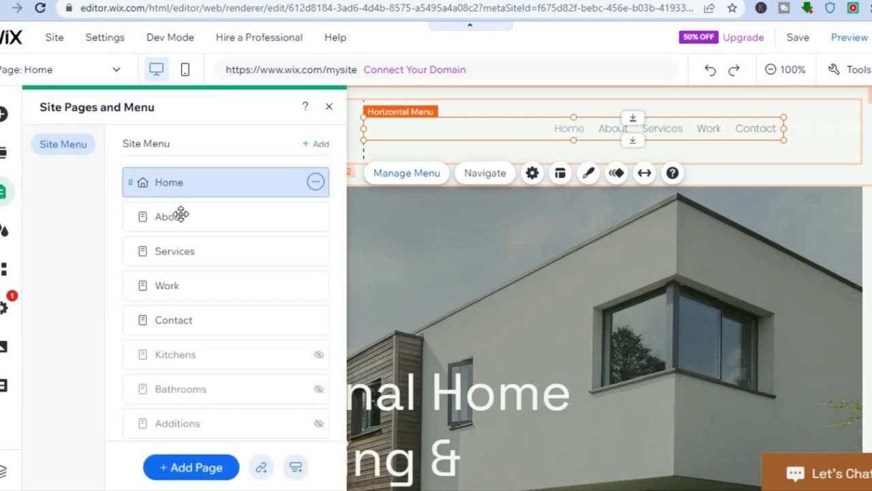
{"action": "left_click", "coordinate": [169, 253]}
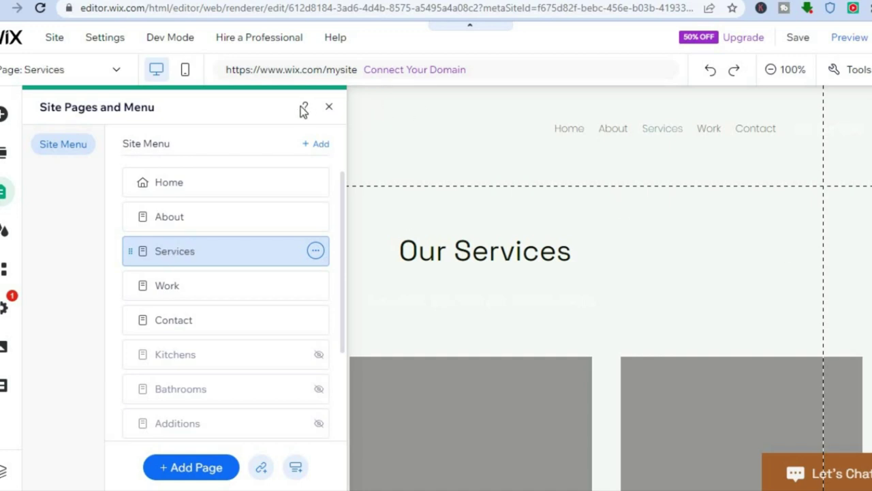
{"action": "left_click", "coordinate": [331, 107]}
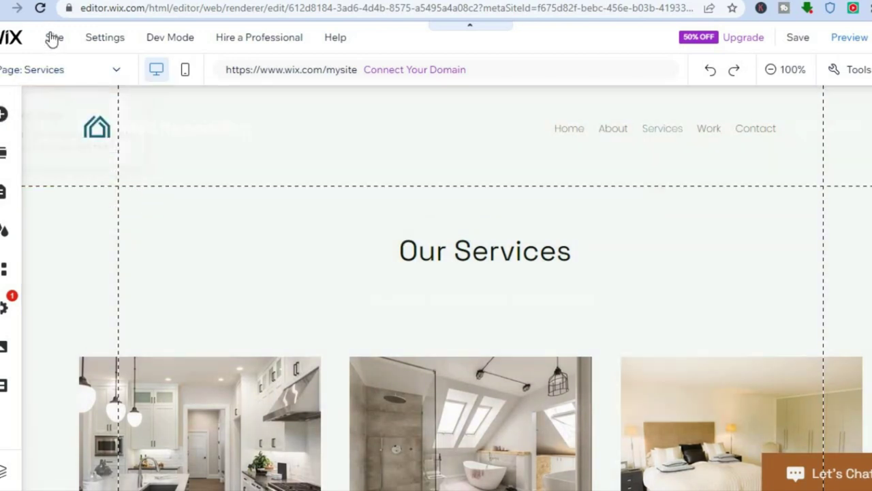
- Save the site with the free Wix.com domain via Site > My Dashboard, then finish with Done
{"action": "mouse_move", "coordinate": [51, 37]}
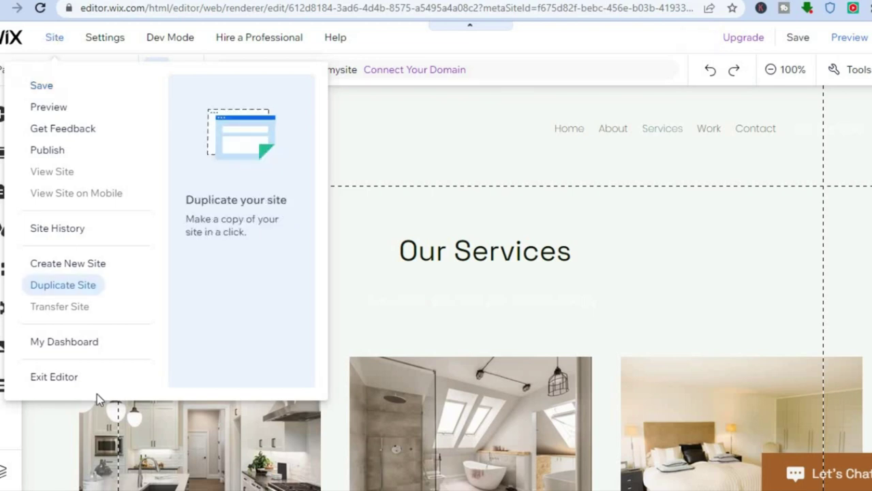
{"action": "left_click", "coordinate": [77, 351]}
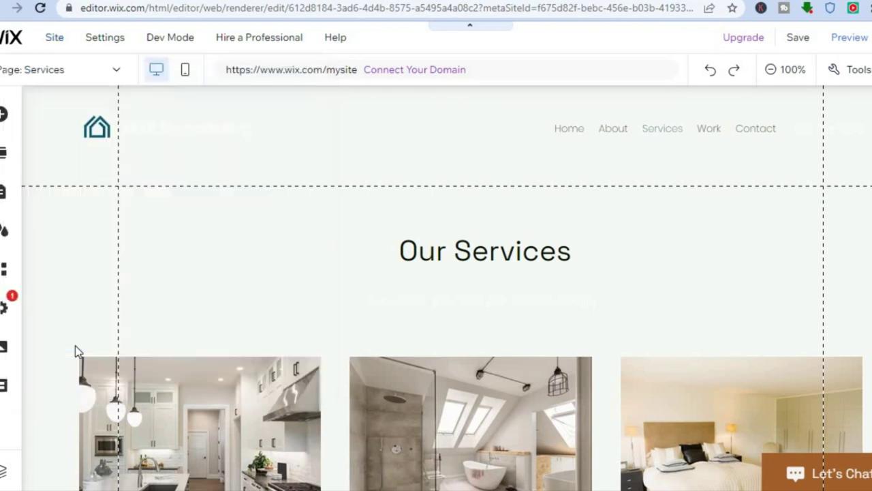
{"action": "left_click", "coordinate": [618, 317]}
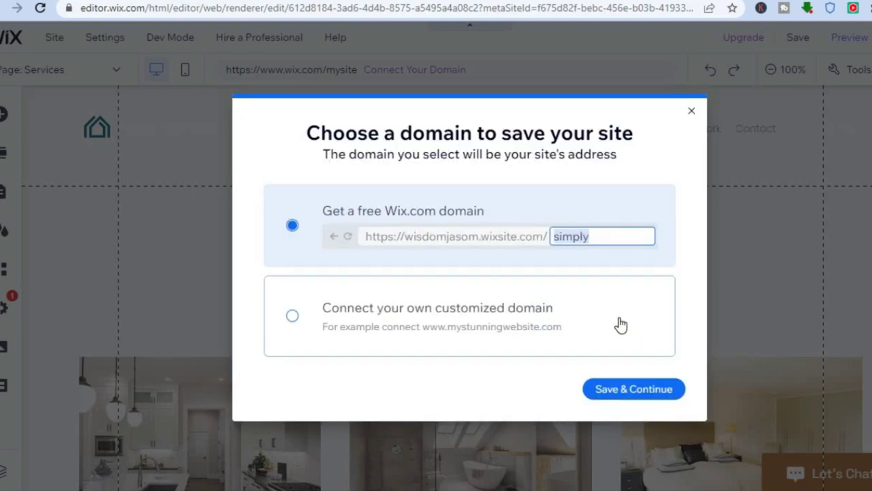
{"action": "left_click", "coordinate": [623, 393]}
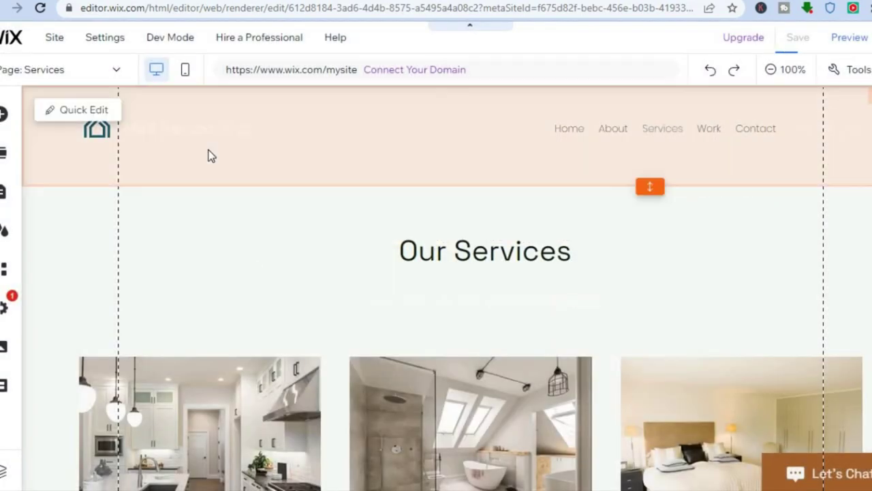
{"action": "mouse_move", "coordinate": [54, 42]}
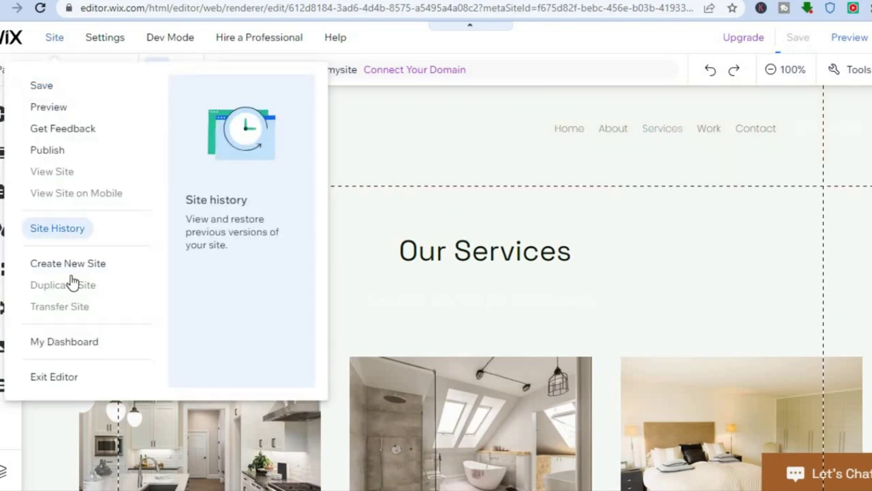
{"action": "left_click", "coordinate": [51, 343]}
{"action": "left_click", "coordinate": [625, 315]}
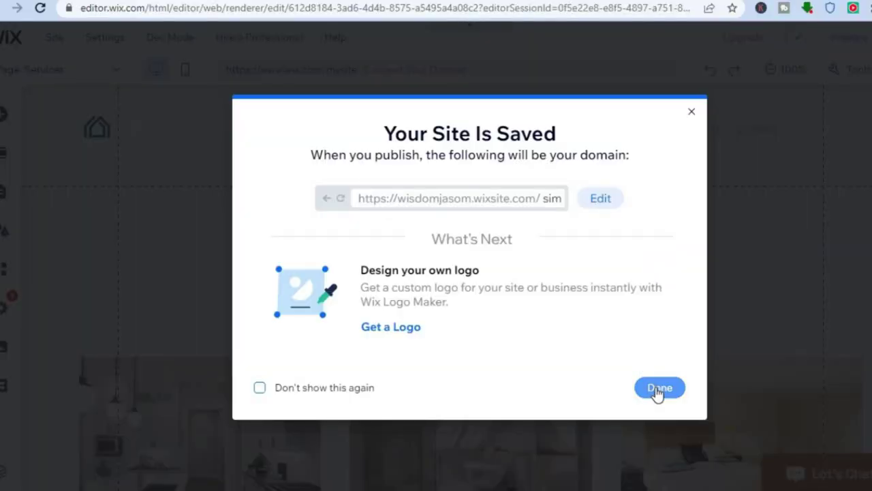
{"action": "left_click", "coordinate": [658, 388]}
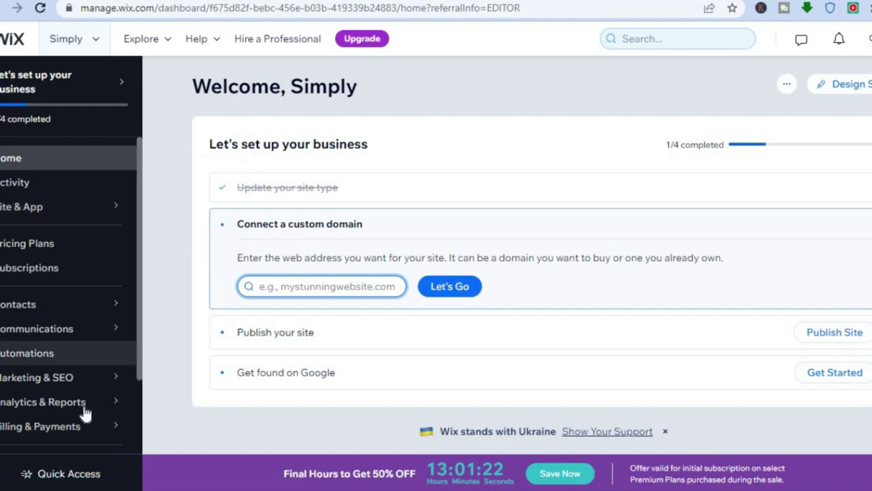
- From Billing & Payments > Payments, reach More Payment Options via Manage Payment Methods, listing Tilopay and FasterPay
{"action": "mouse_move", "coordinate": [62, 426]}
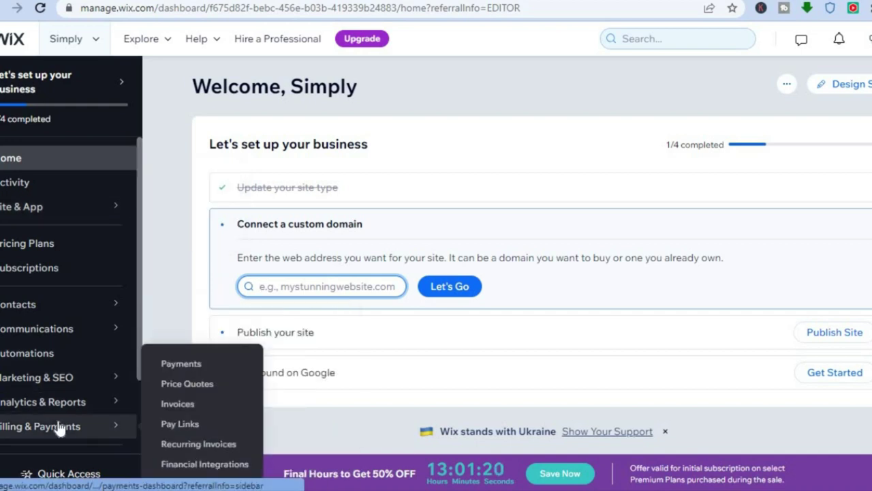
{"action": "left_click", "coordinate": [181, 368]}
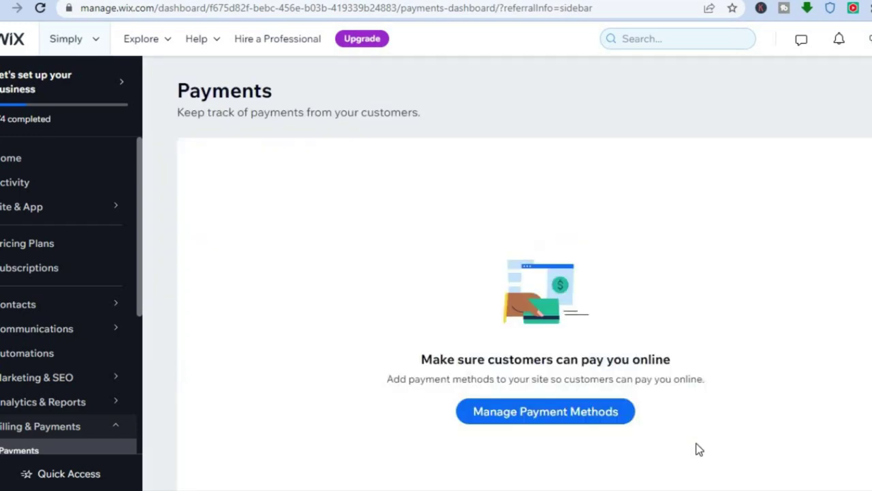
{"action": "left_click", "coordinate": [554, 412]}
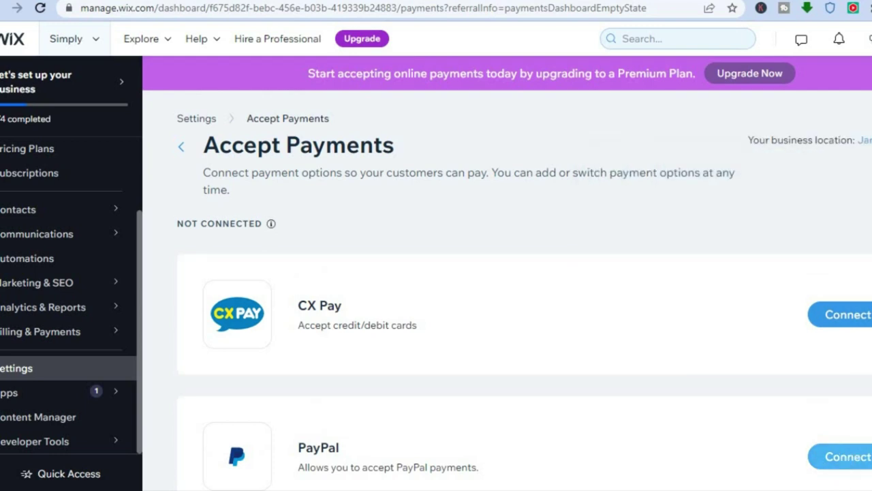
{"action": "scroll", "coordinate": [525, 306], "scroll_direction": "down", "scroll_amount": 4}
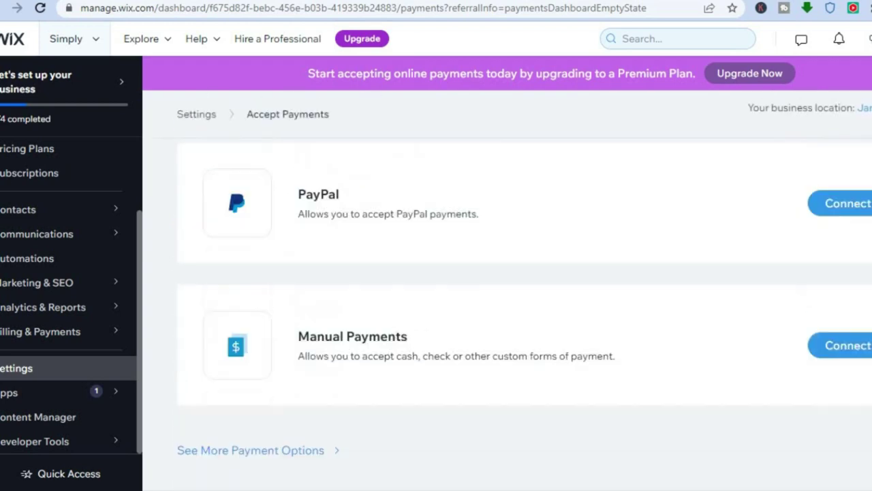
{"action": "left_click", "coordinate": [319, 453]}
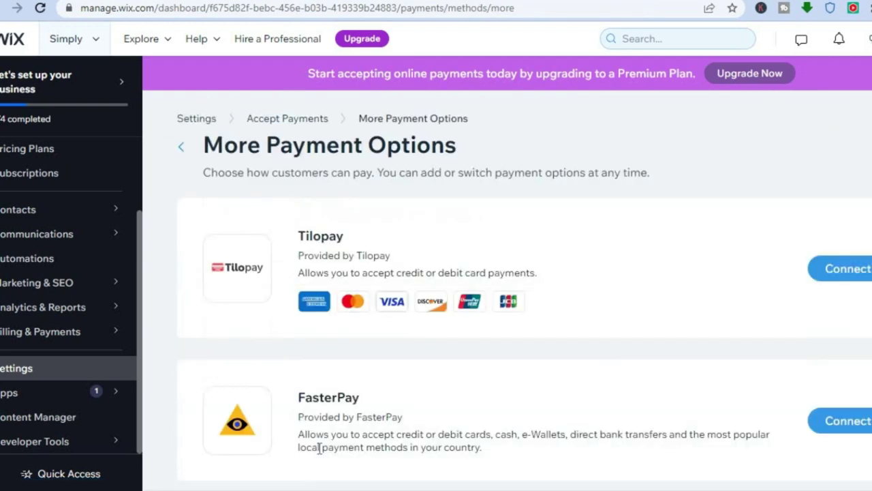